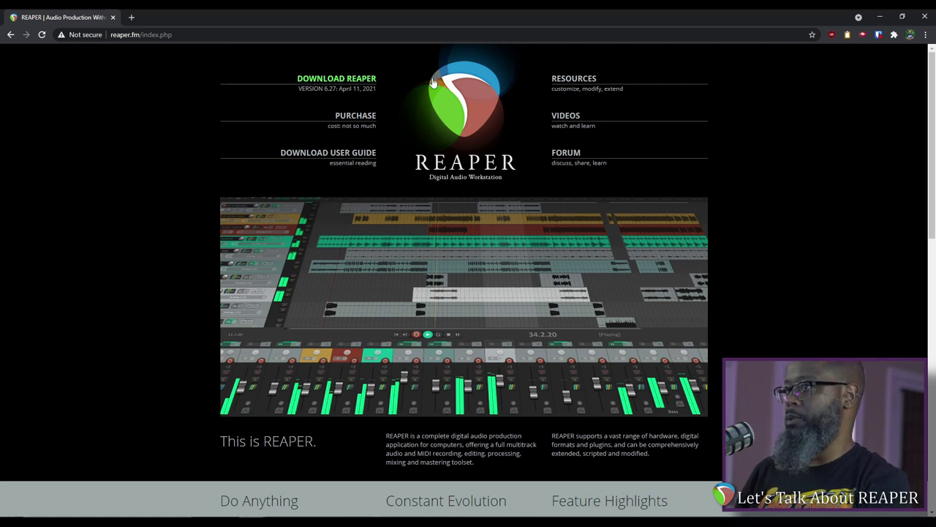
Go to the REAPER forums and open the MyTaste theme thread in Color Themes and Icon Sets.
{"action": "left_click", "coordinate": [568, 162]}
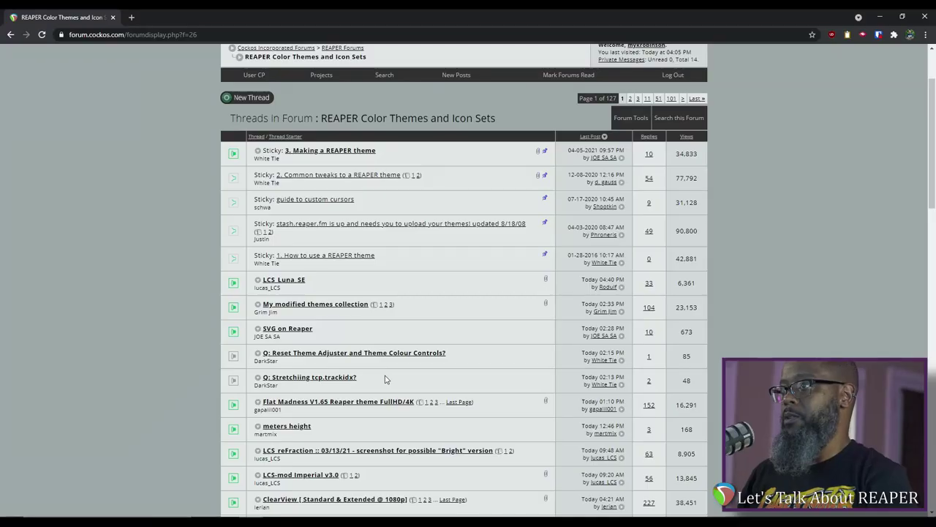
{"action": "scroll", "coordinate": [335, 340], "scroll_direction": "down", "scroll_amount": 3}
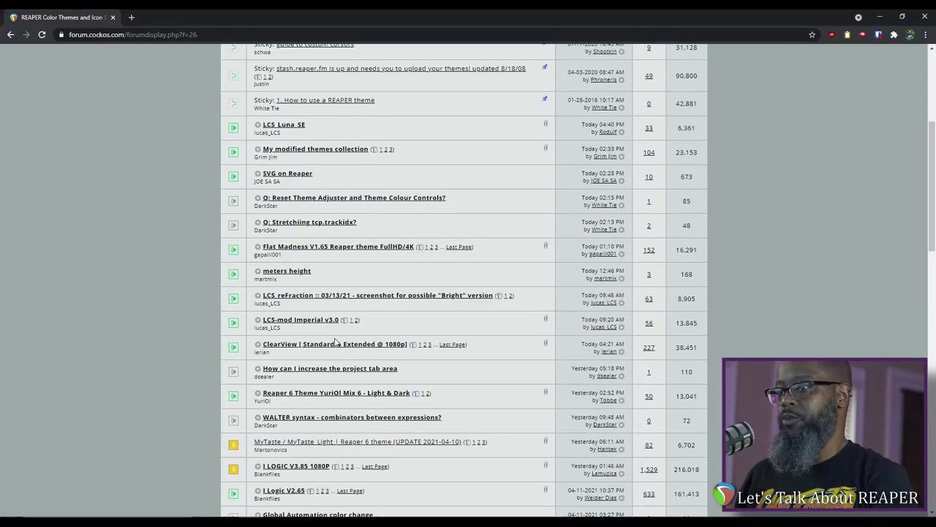
{"action": "left_click", "coordinate": [291, 404]}
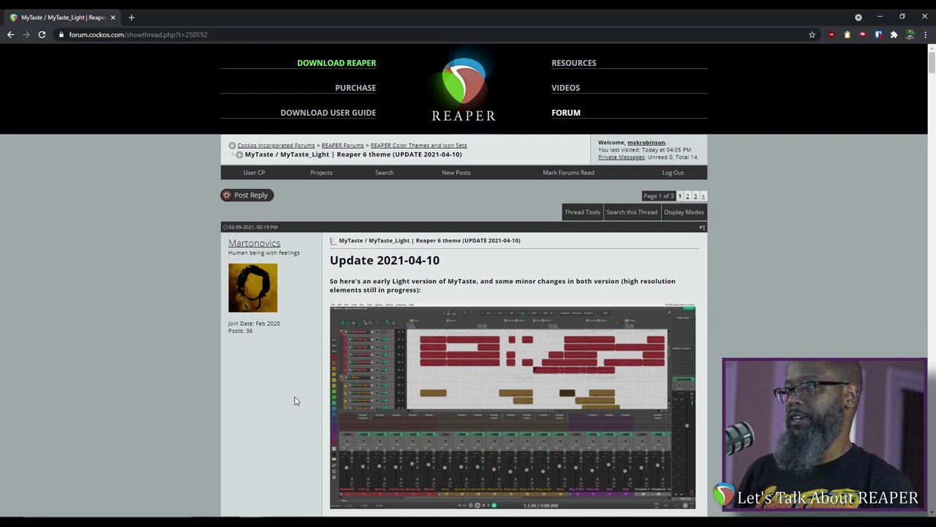
{"action": "scroll", "coordinate": [295, 400], "scroll_direction": "down", "scroll_amount": 1}
View the enlarged MyTaste variant comparison image, then return to the thread and open its download page.
{"action": "scroll", "coordinate": [296, 400], "scroll_direction": "down", "scroll_amount": 4}
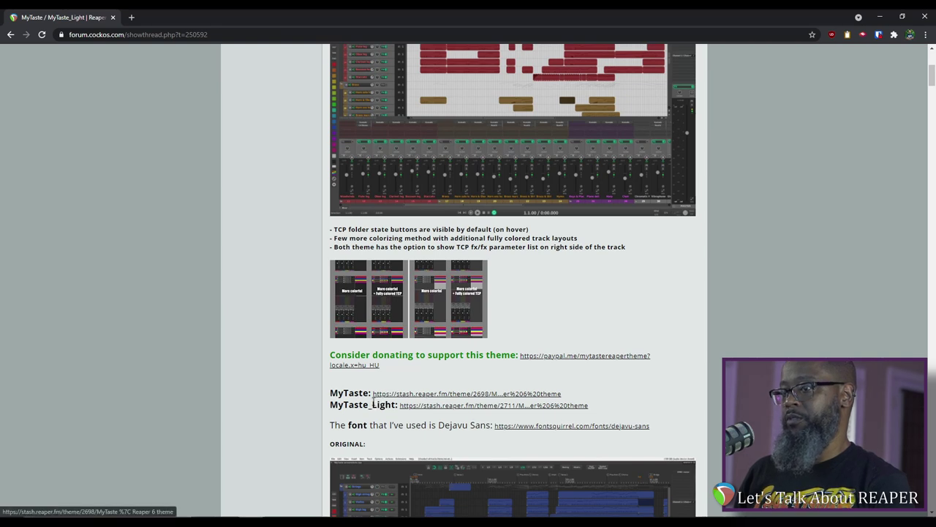
{"action": "left_click", "coordinate": [339, 316]}
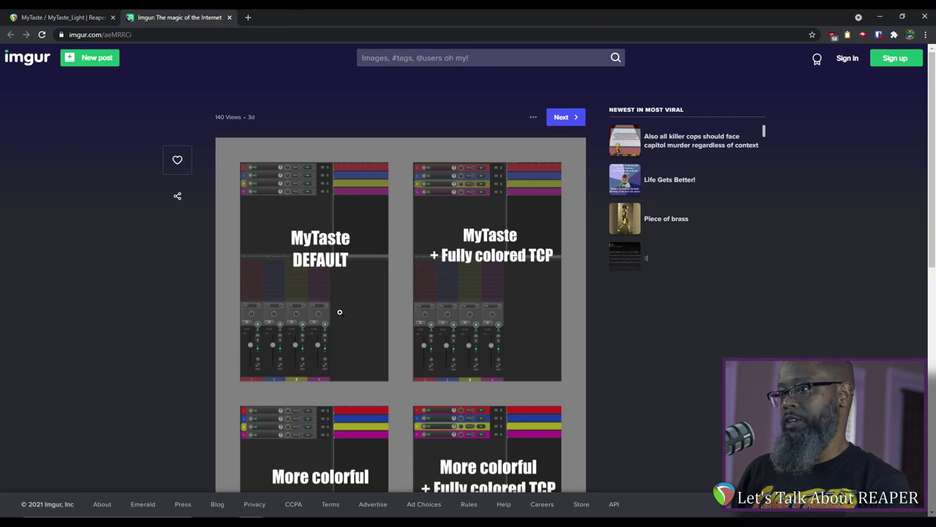
{"action": "scroll", "coordinate": [339, 312], "scroll_direction": "down", "scroll_amount": 2}
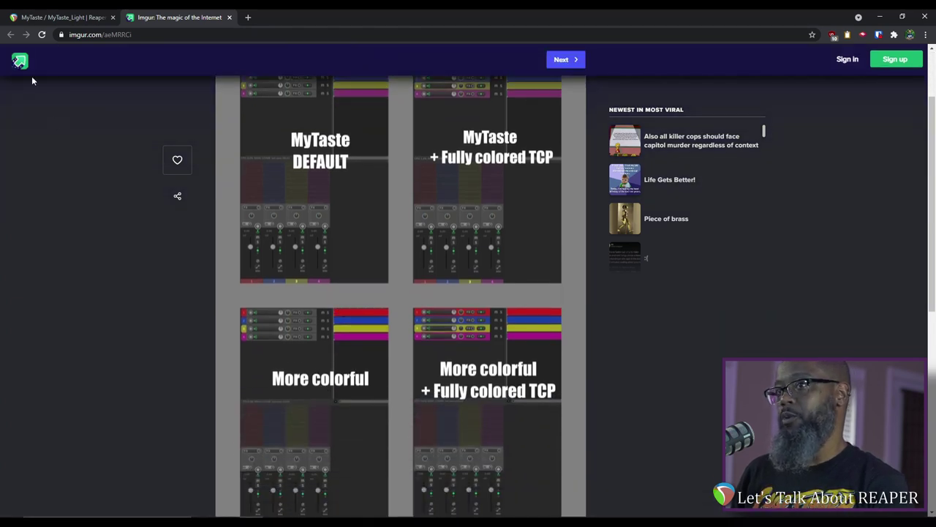
{"action": "left_click", "coordinate": [63, 16]}
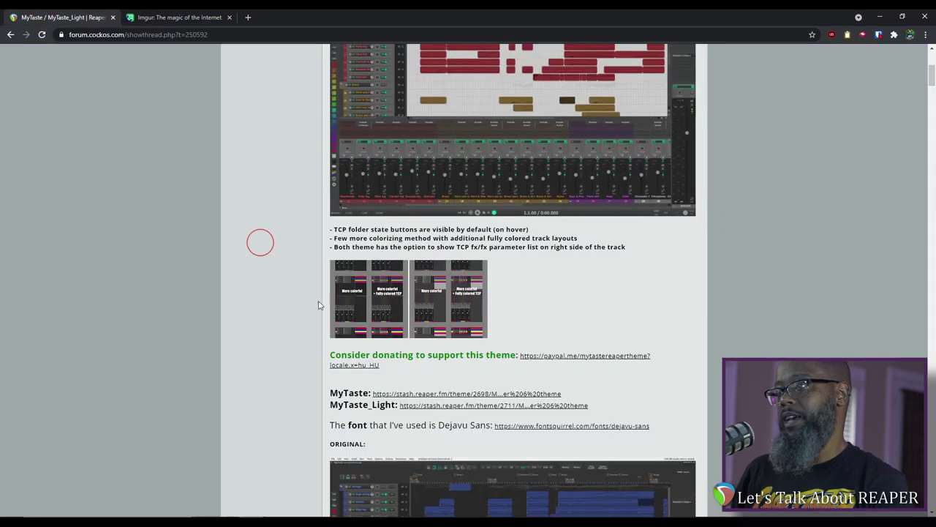
{"action": "left_click", "coordinate": [458, 393]}
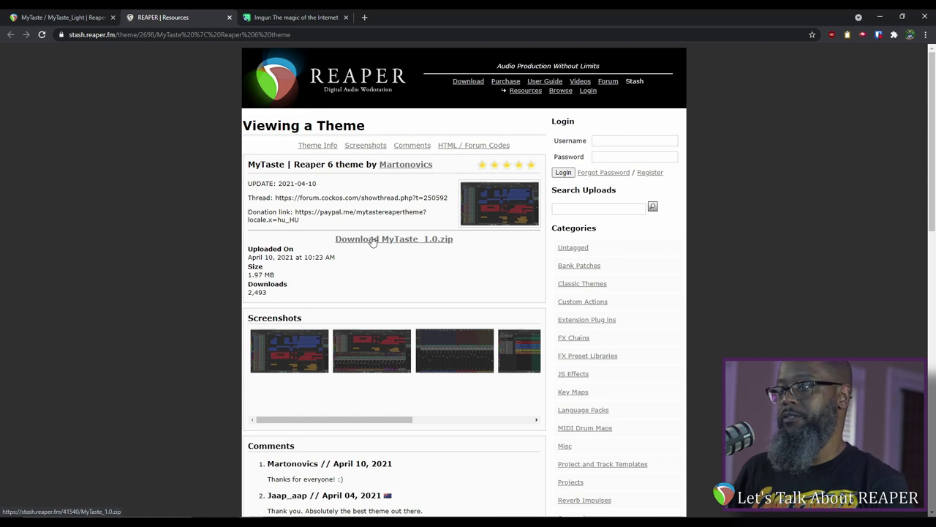
Download MyTaste_1.0.zip from the REAPER Stash theme page and save it.
{"action": "left_click", "coordinate": [372, 242]}
{"action": "left_click", "coordinate": [386, 258]}
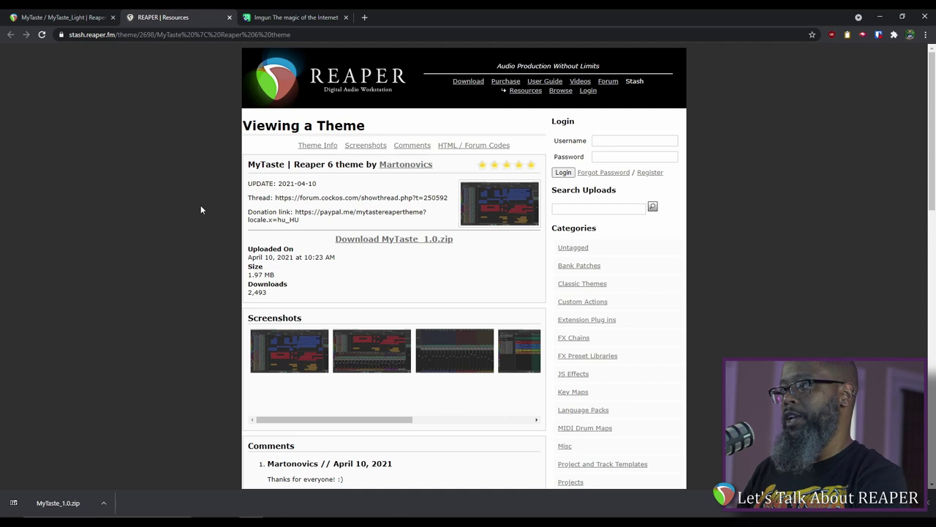
Load 7-zip.org in a new Chrome tab, then minimize the browser to reveal the desktop.
{"action": "key", "text": "ctrl+t"}
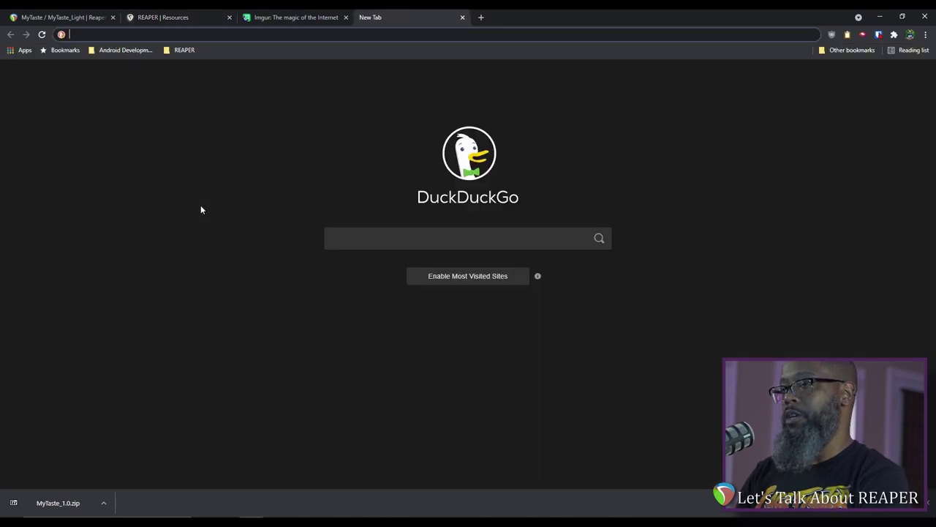
{"action": "type", "text": "7-zi"}
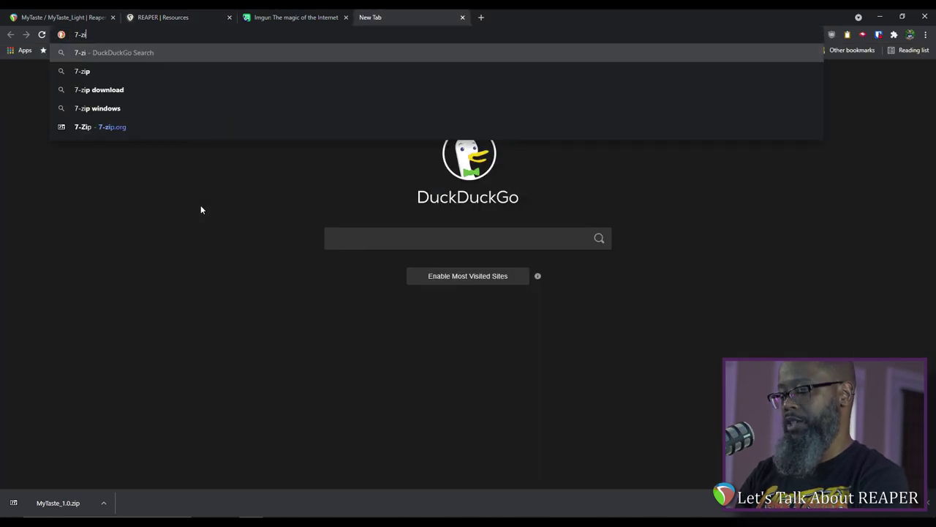
{"action": "type", "text": "p.org"}
{"action": "key", "text": "Return"}
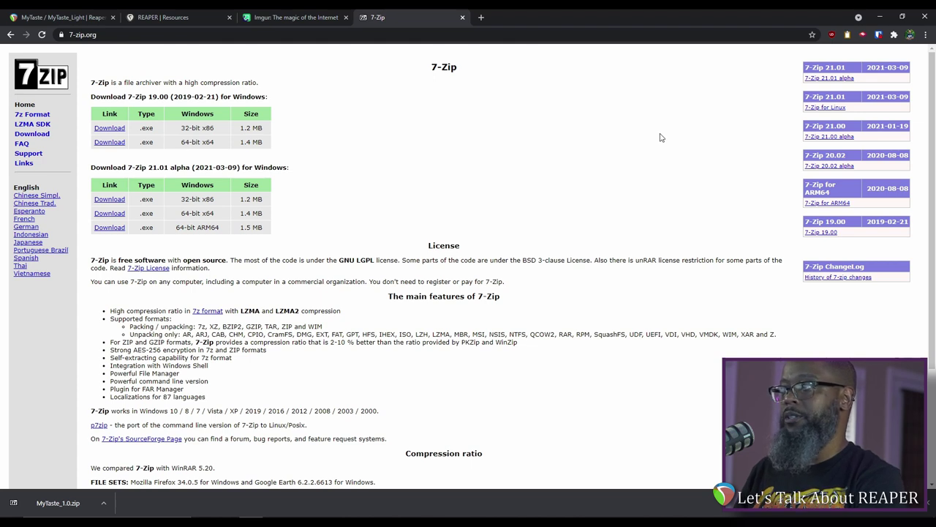
{"action": "left_click", "coordinate": [880, 16]}
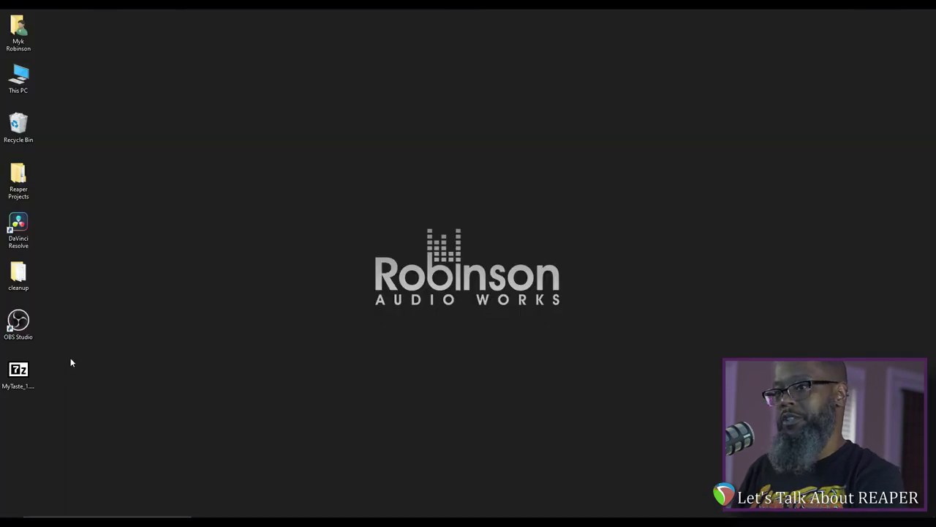
Open MyTaste_1.0.zip from the desktop in 7-Zip and select both of its entries.
{"action": "double_click", "coordinate": [18, 372]}
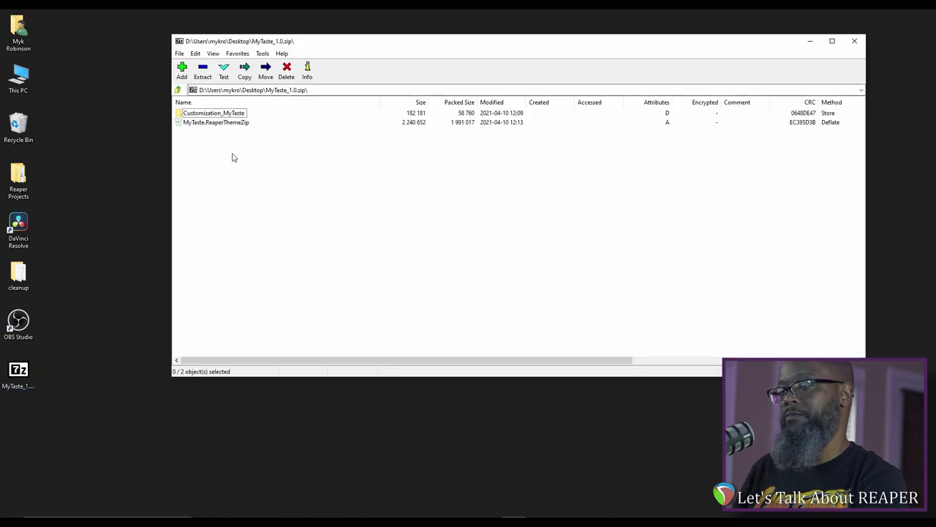
{"action": "left_click_drag", "start_coordinate": [316, 188], "coordinate": [186, 110]}
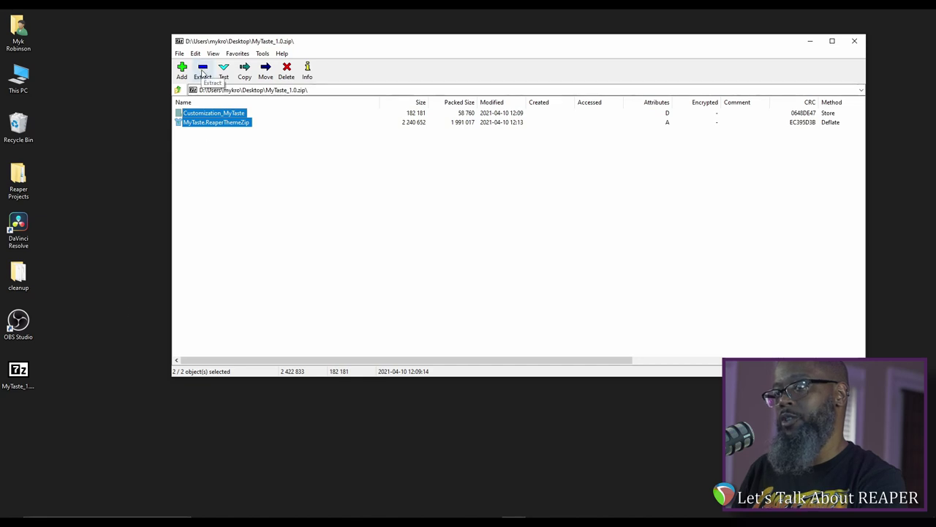
Extract MyTaste_1.0.zip onto the desktop with 7-Zip Extract Here and open the Customization_MyTaste folder.
{"action": "left_click", "coordinate": [855, 41]}
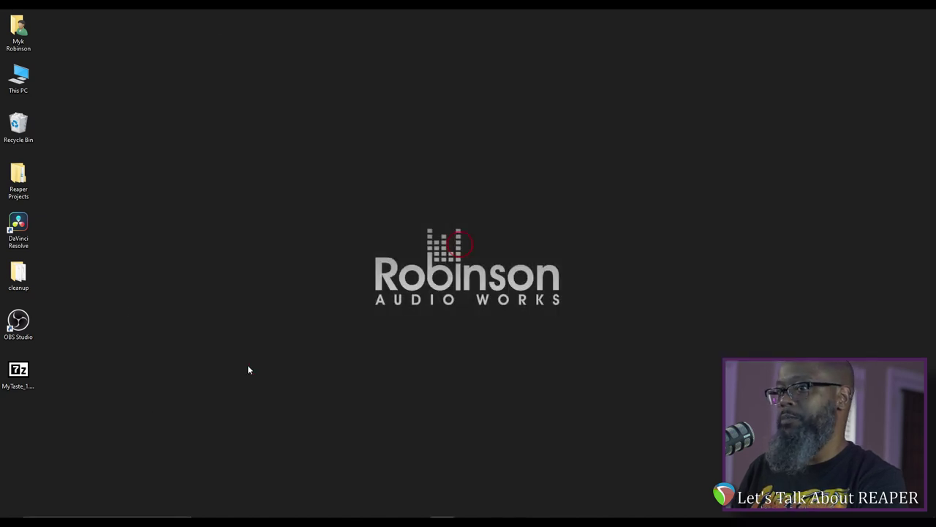
{"action": "right_click", "coordinate": [36, 375]}
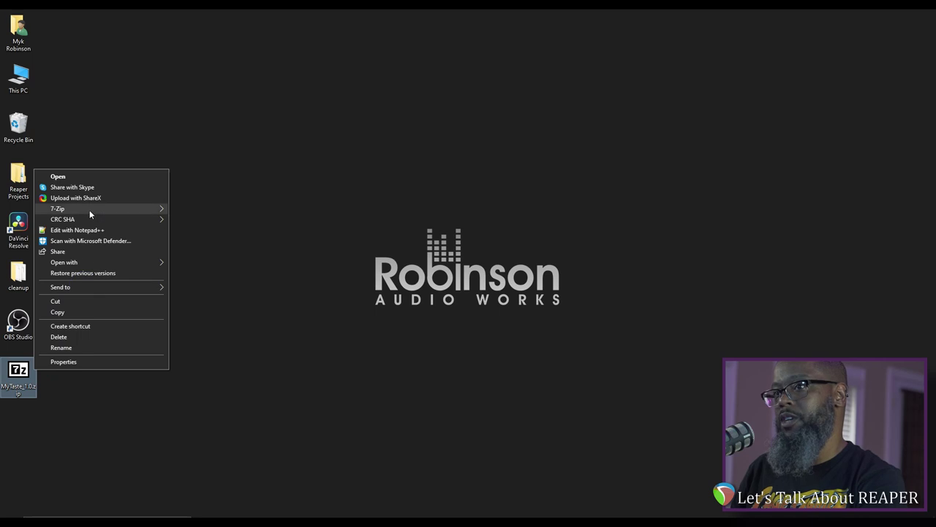
{"action": "mouse_move", "coordinate": [90, 209]}
{"action": "left_click", "coordinate": [200, 241]}
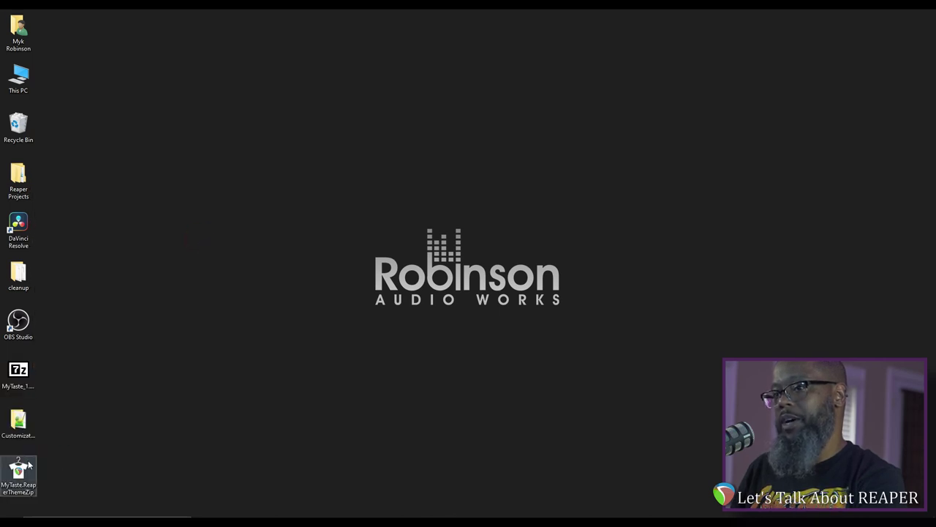
{"action": "left_click", "coordinate": [20, 420]}
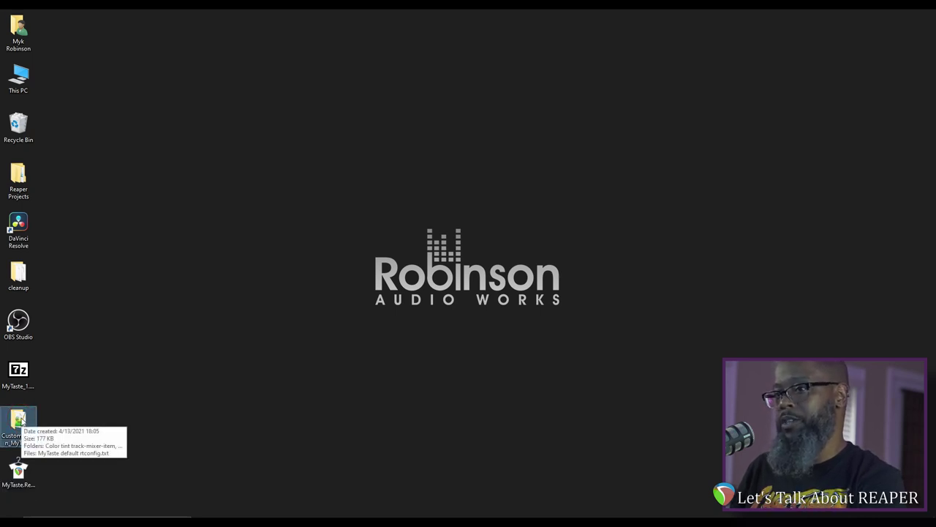
{"action": "double_click", "coordinate": [20, 420]}
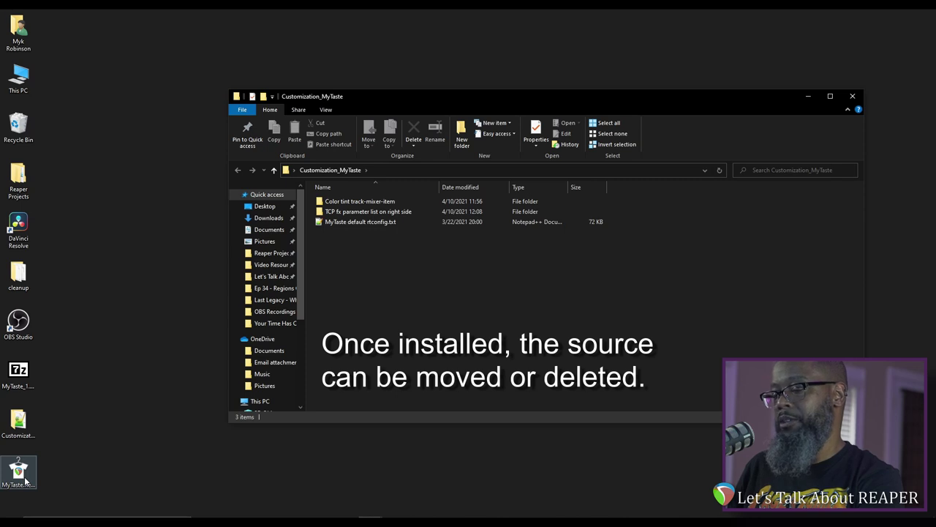
Install MyTaste from its ReaperThemeZip, load the last active project, and switch to the Default theme.
{"action": "double_click", "coordinate": [26, 481]}
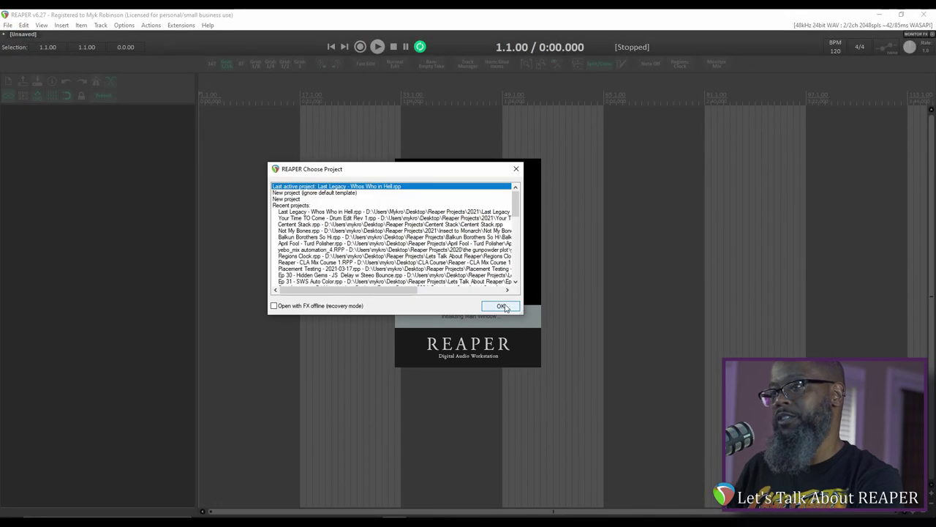
{"action": "left_click", "coordinate": [502, 305]}
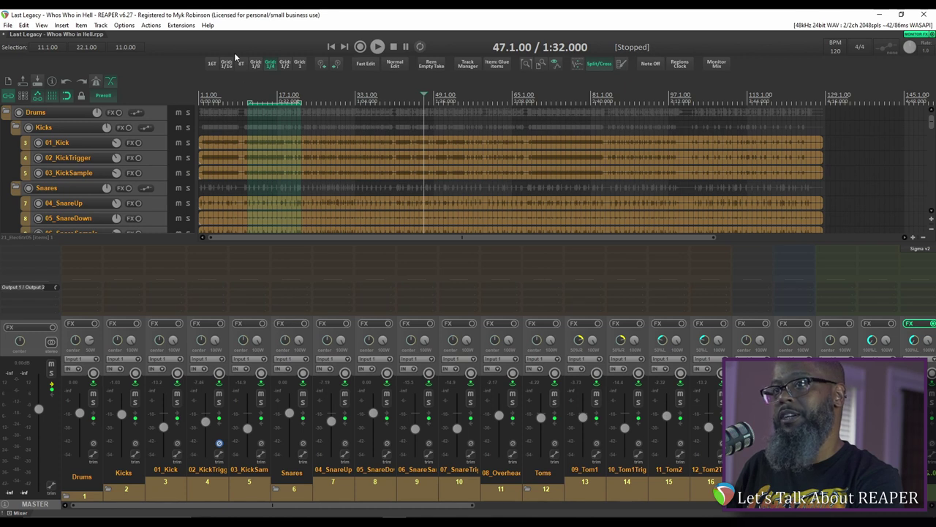
{"action": "left_click", "coordinate": [124, 24]}
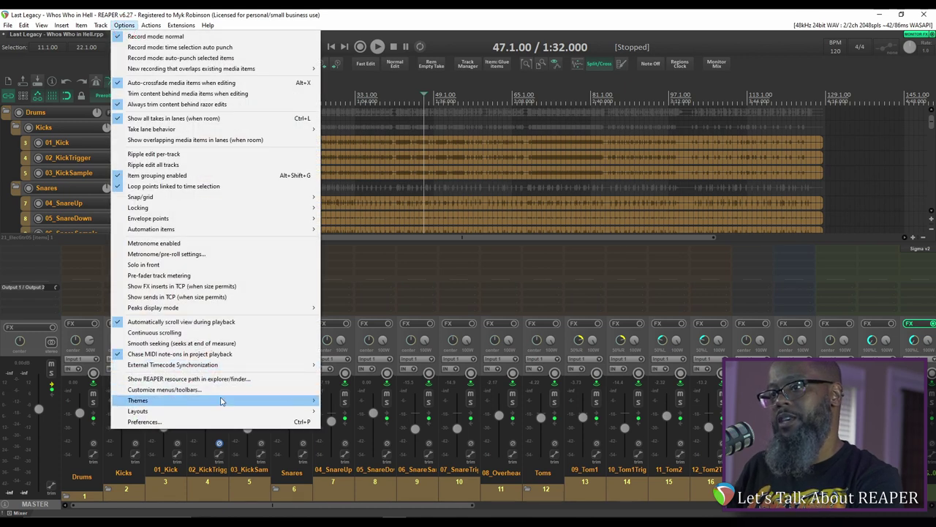
{"action": "mouse_move", "coordinate": [222, 401]}
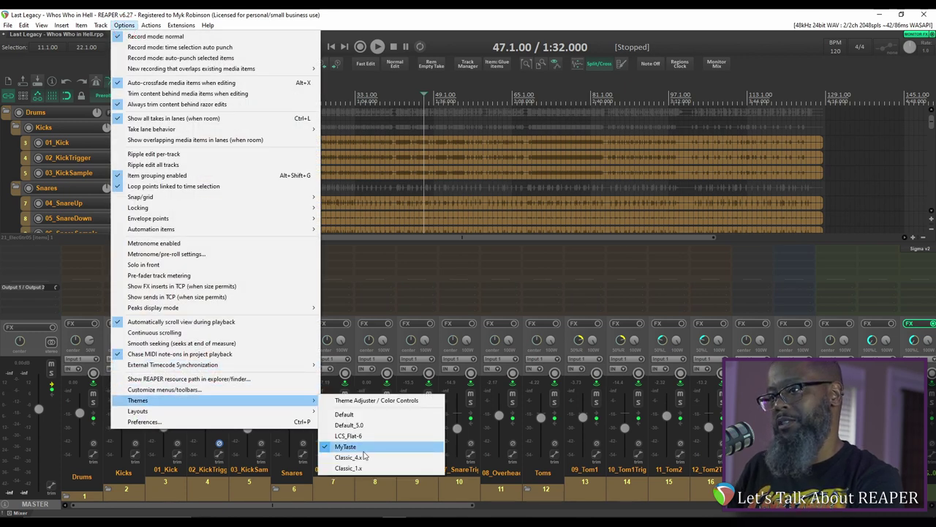
{"action": "left_click", "coordinate": [354, 416]}
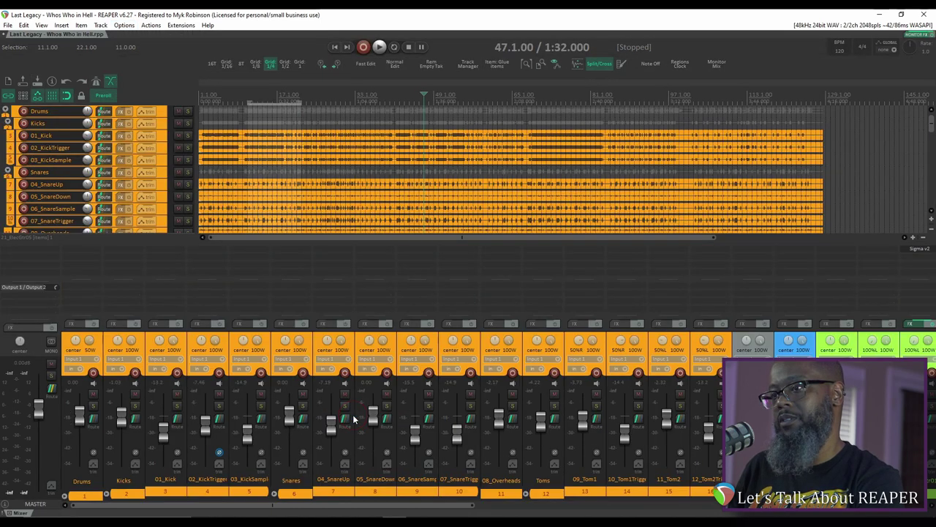
Switch back to MyTaste for comparison, then return to the Default theme.
{"action": "left_click", "coordinate": [126, 25]}
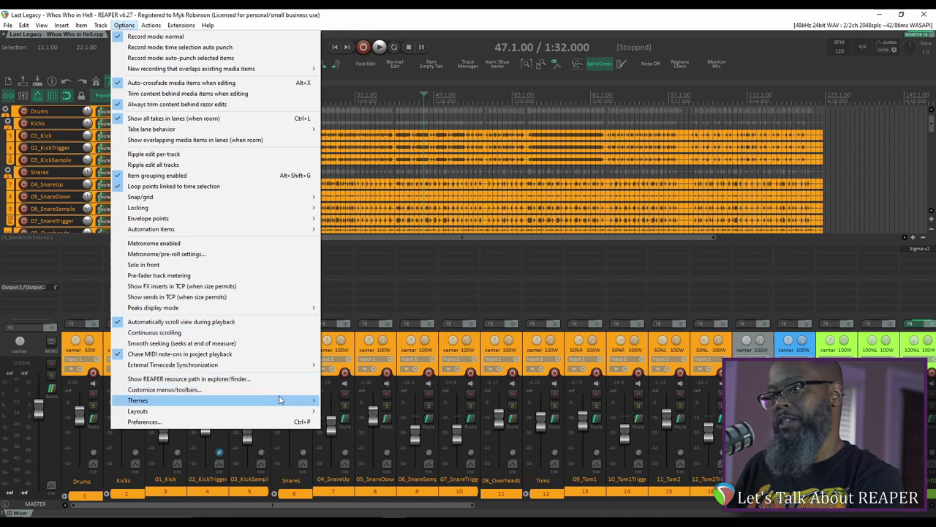
{"action": "mouse_move", "coordinate": [284, 401]}
{"action": "left_click", "coordinate": [361, 445]}
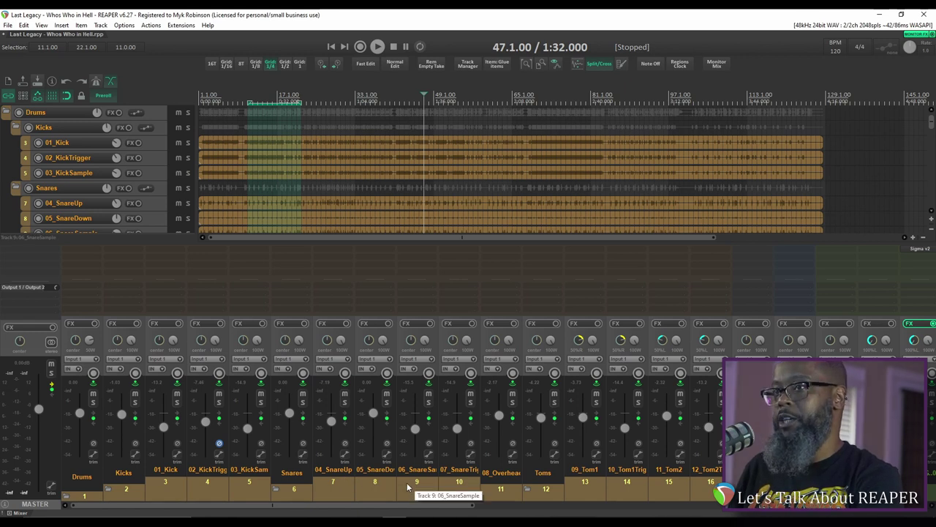
{"action": "left_click", "coordinate": [124, 25]}
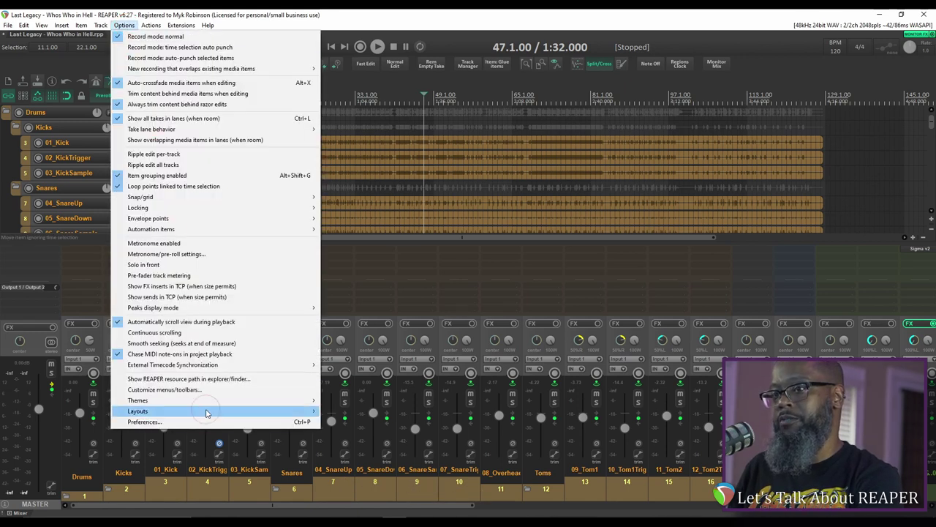
{"action": "mouse_move", "coordinate": [220, 400]}
{"action": "left_click", "coordinate": [341, 418]}
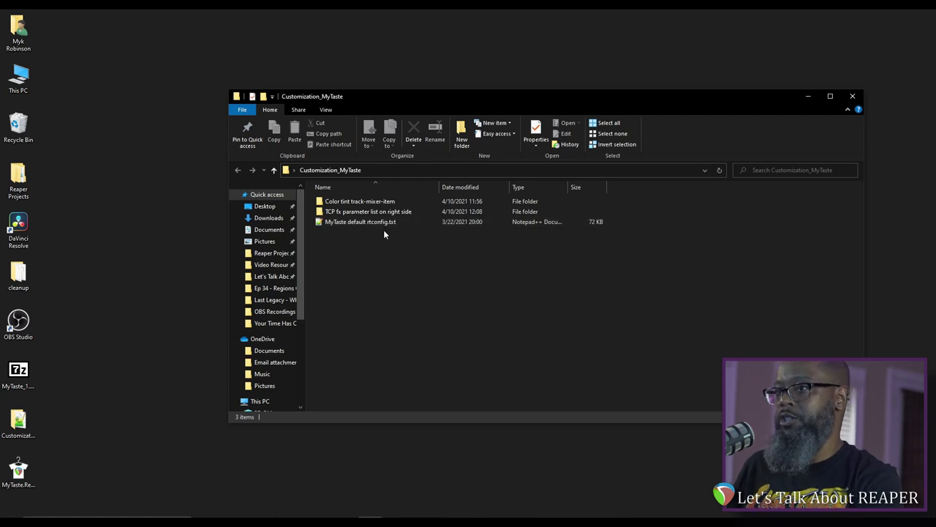
Turn on file name extensions, then open Instructions.txt from the Color tint track-mixer-item folder.
{"action": "left_click", "coordinate": [326, 109]}
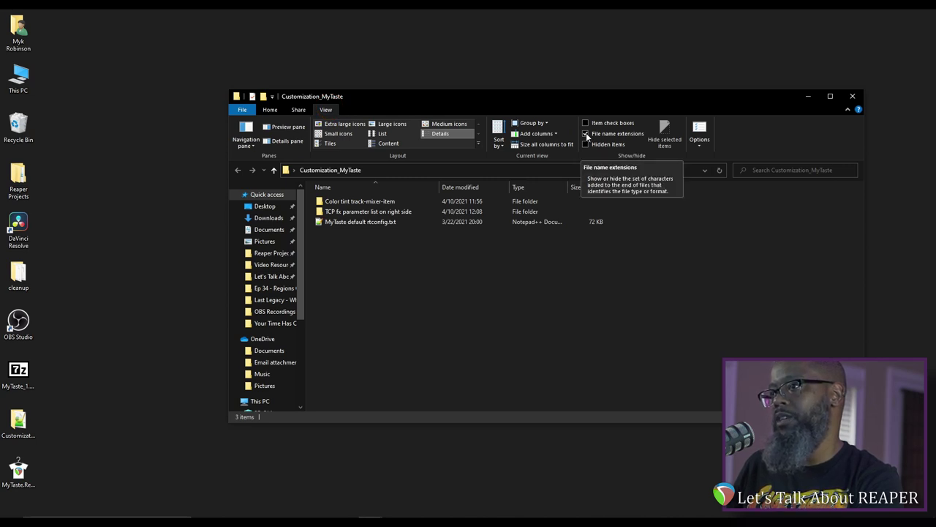
{"action": "left_click", "coordinate": [586, 135]}
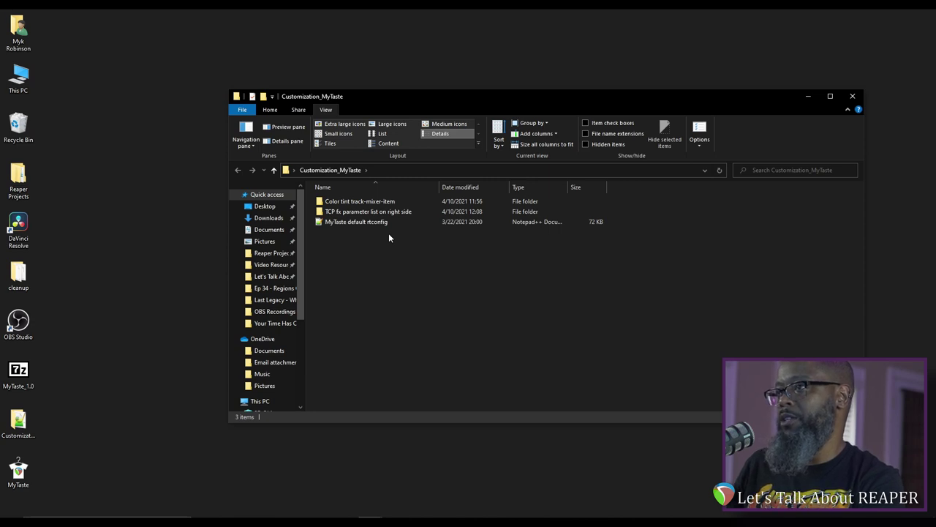
{"action": "left_click", "coordinate": [585, 134]}
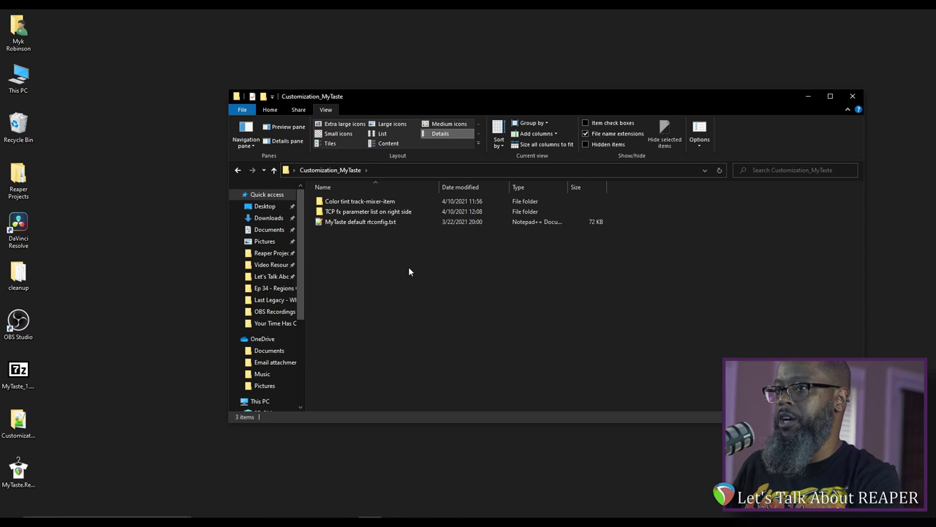
{"action": "double_click", "coordinate": [360, 204]}
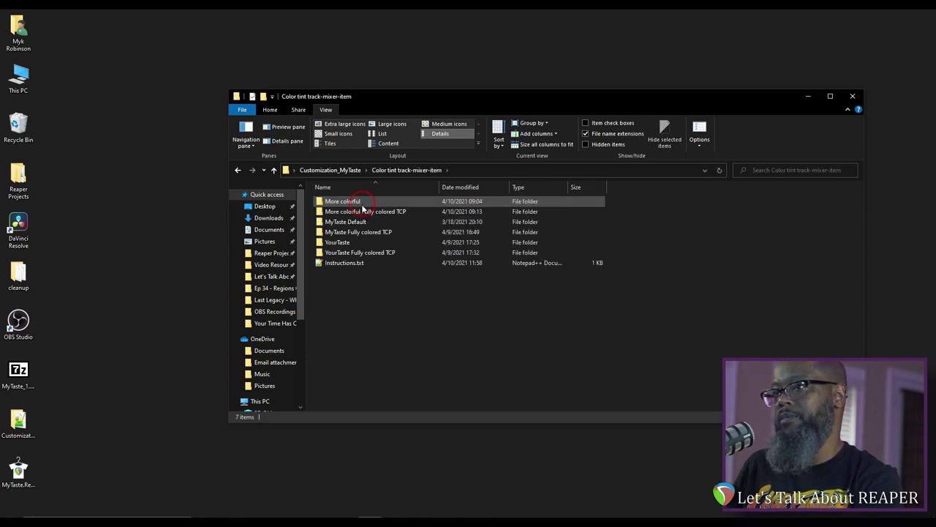
{"action": "left_click", "coordinate": [358, 265]}
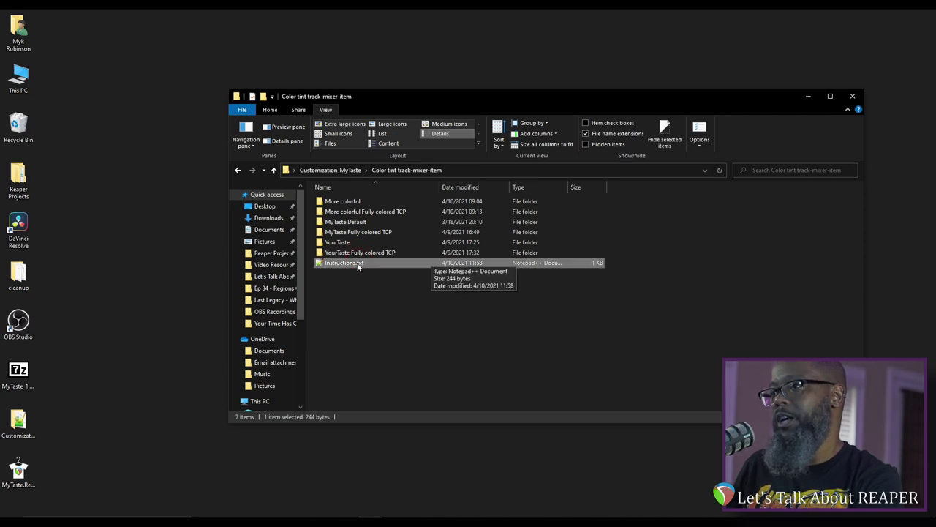
{"action": "double_click", "coordinate": [357, 265]}
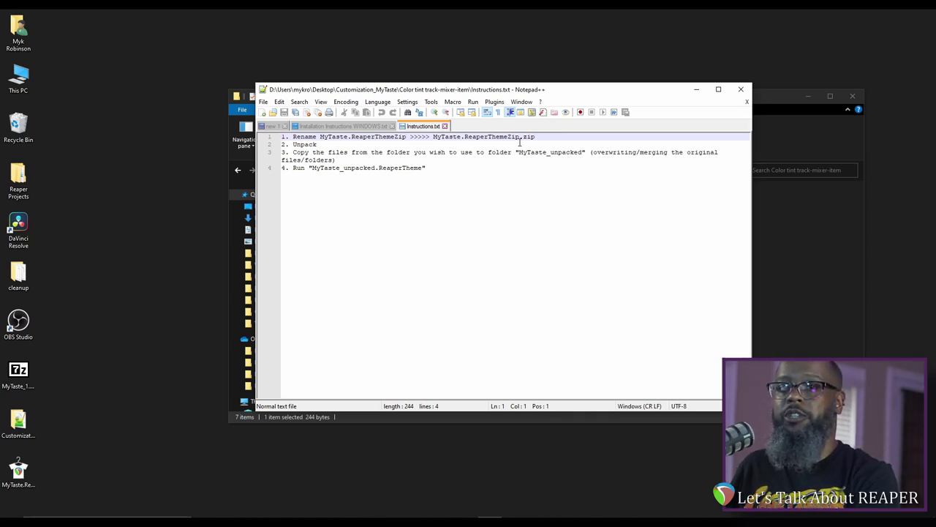
Read the instructions in Notepad++, then bring up the context menu of the desktop MyTaste.ReaperThemeZip.
{"action": "left_click", "coordinate": [468, 168]}
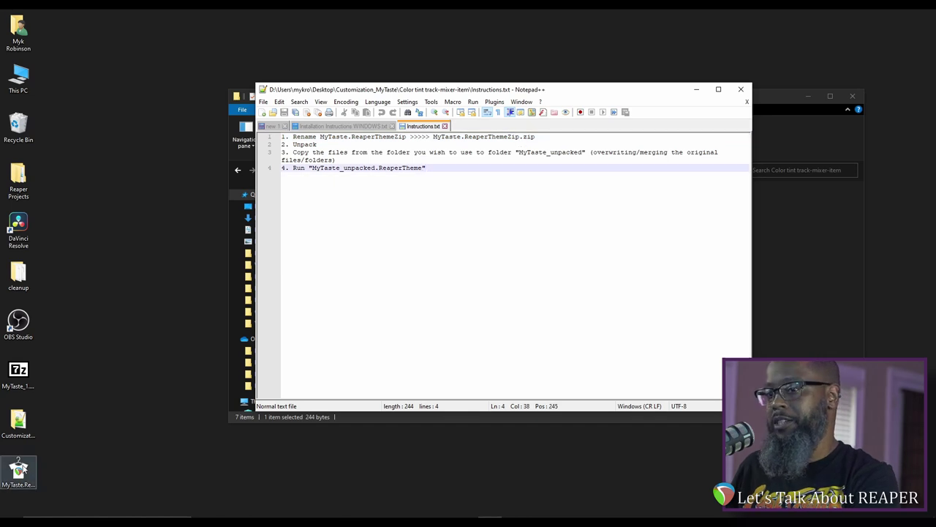
{"action": "left_click", "coordinate": [18, 465]}
{"action": "right_click", "coordinate": [23, 467]}
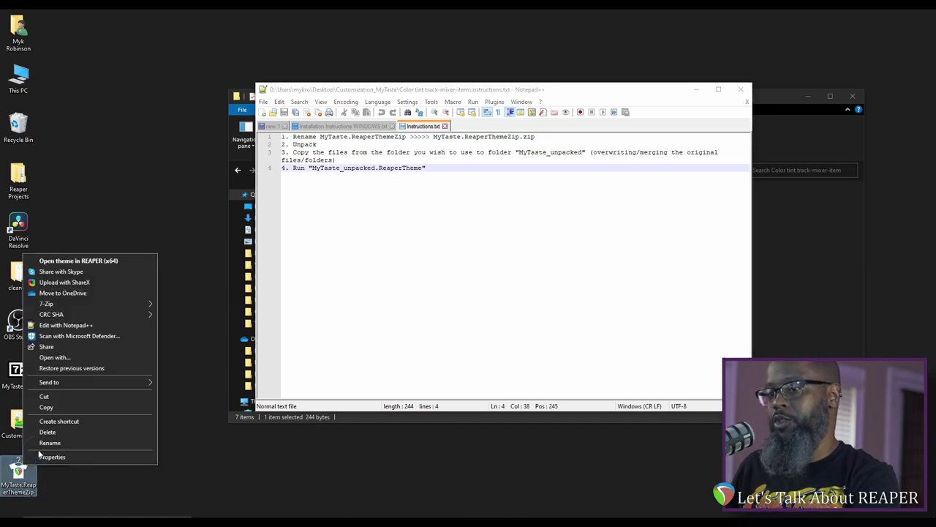
Append .zip to make the name MyTaste.ReaperThemeZip.zip and confirm the extension change.
{"action": "left_click", "coordinate": [19, 474]}
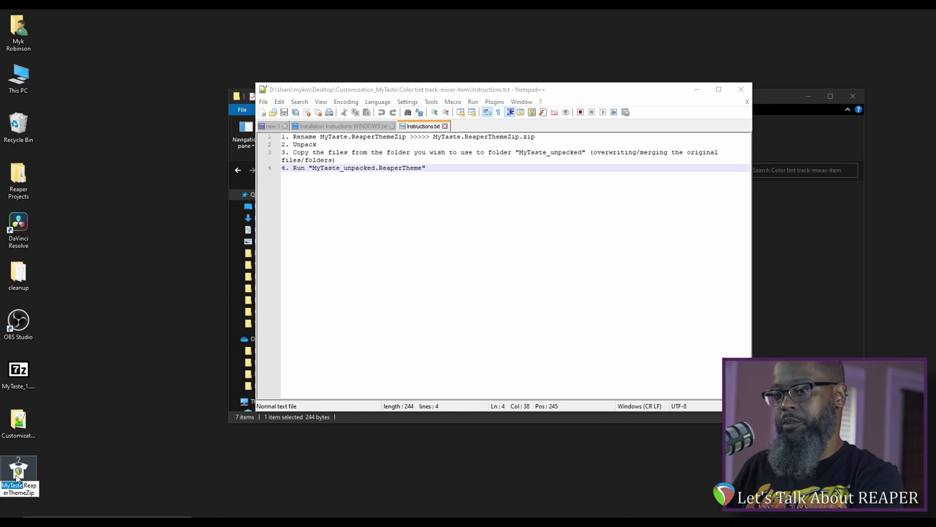
{"action": "left_click", "coordinate": [16, 476]}
{"action": "type", "text": ".zip"}
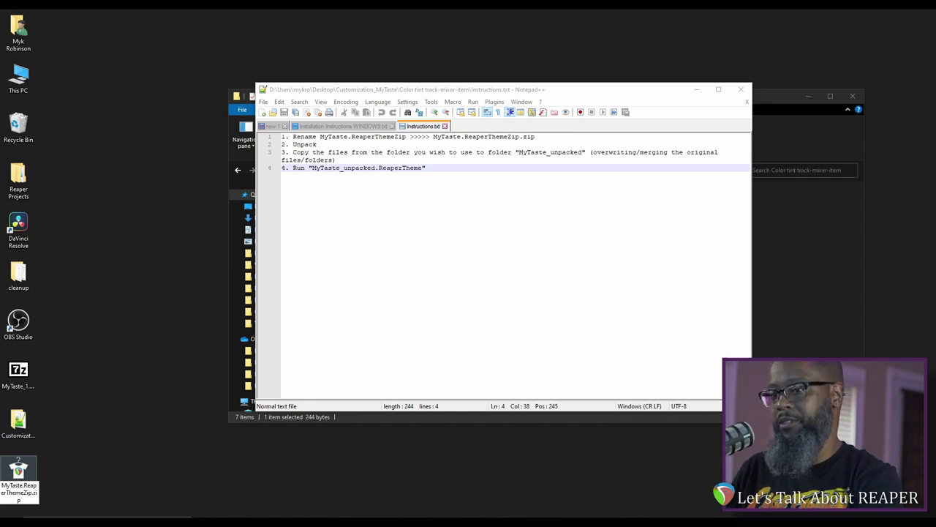
{"action": "key", "text": "Return"}
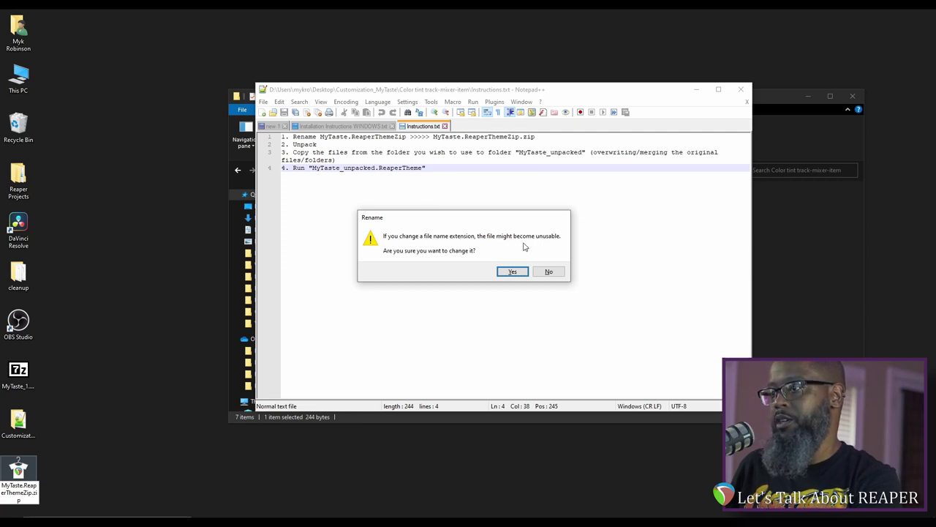
{"action": "left_click", "coordinate": [514, 272]}
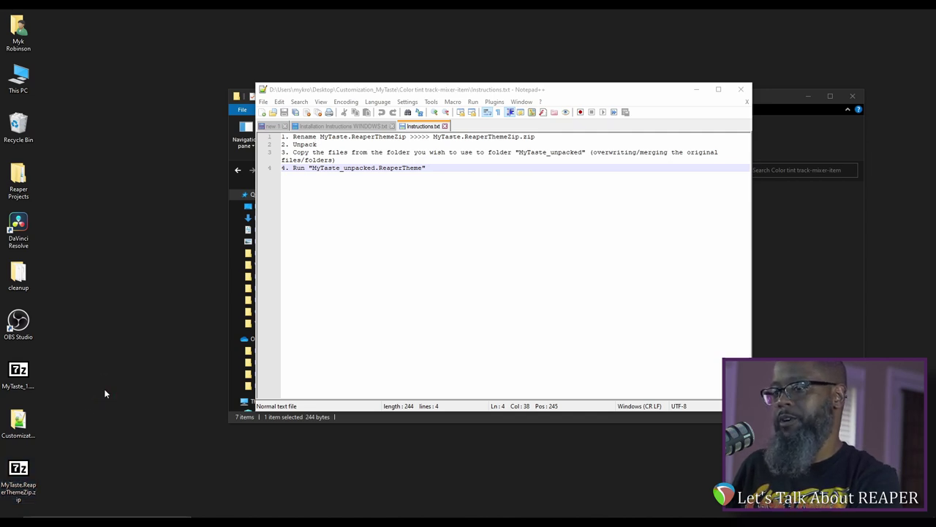
Open MyTaste.ReaperThemeZip.zip in 7-Zip and minimize the Notepad++ instructions.
{"action": "left_click", "coordinate": [26, 474]}
{"action": "left_click", "coordinate": [436, 273]}
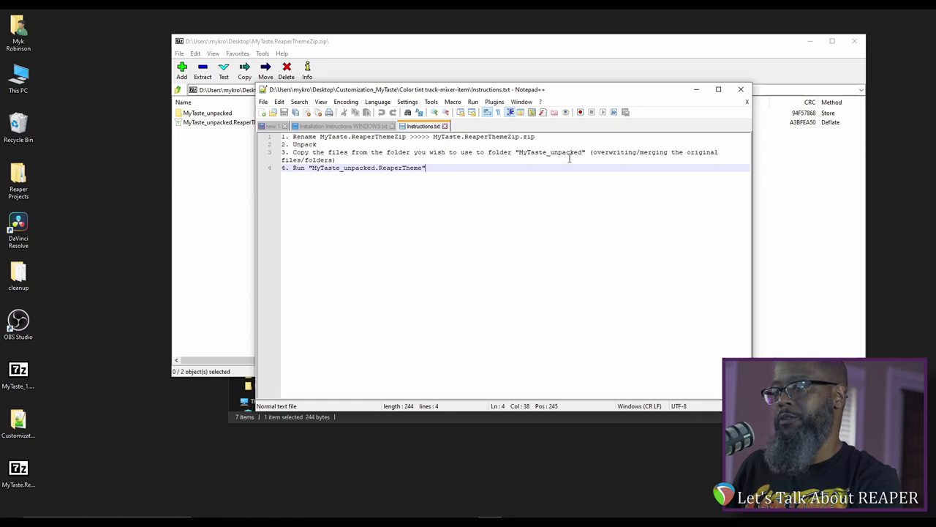
{"action": "left_click", "coordinate": [696, 89]}
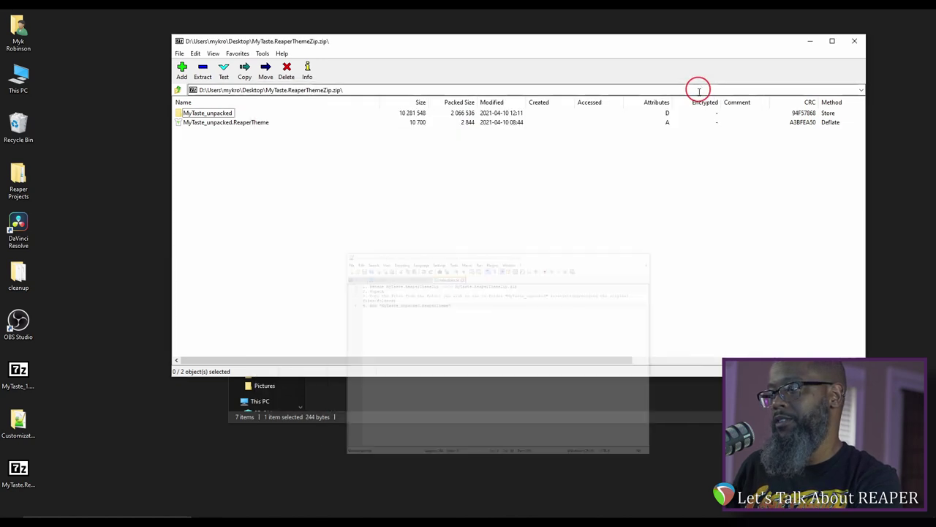
Open the More colorful folder in Explorer beside 7-Zip and enter the archive's MyTaste_unpacked folder.
{"action": "left_click", "coordinate": [704, 420]}
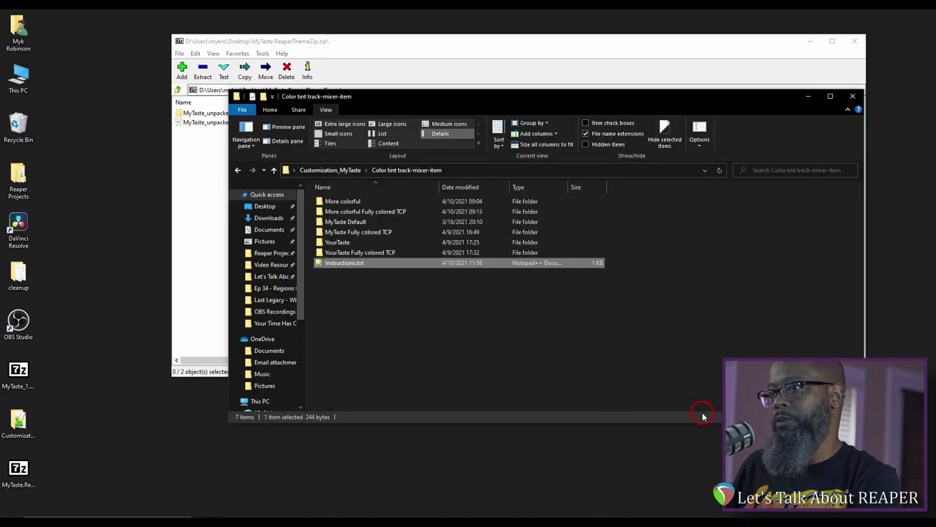
{"action": "double_click", "coordinate": [343, 201]}
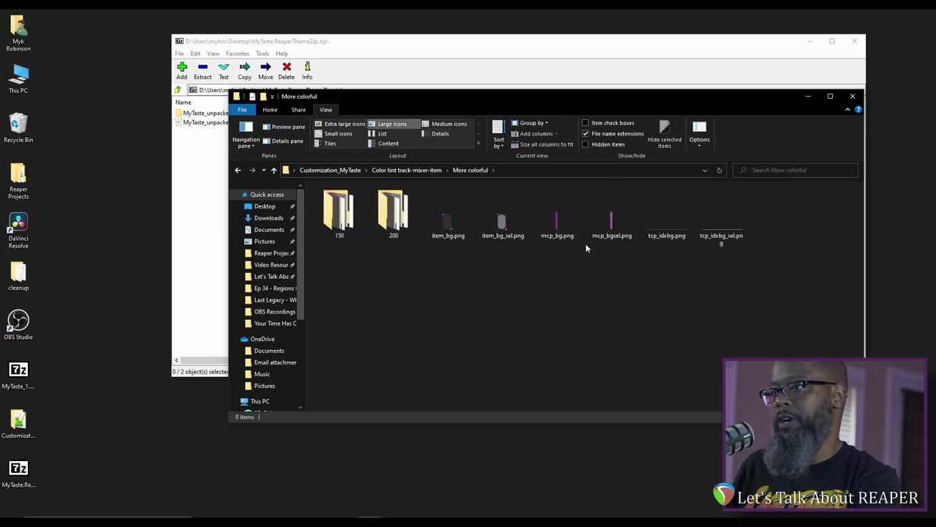
{"action": "left_click_drag", "start_coordinate": [463, 96], "coordinate": [515, 215]}
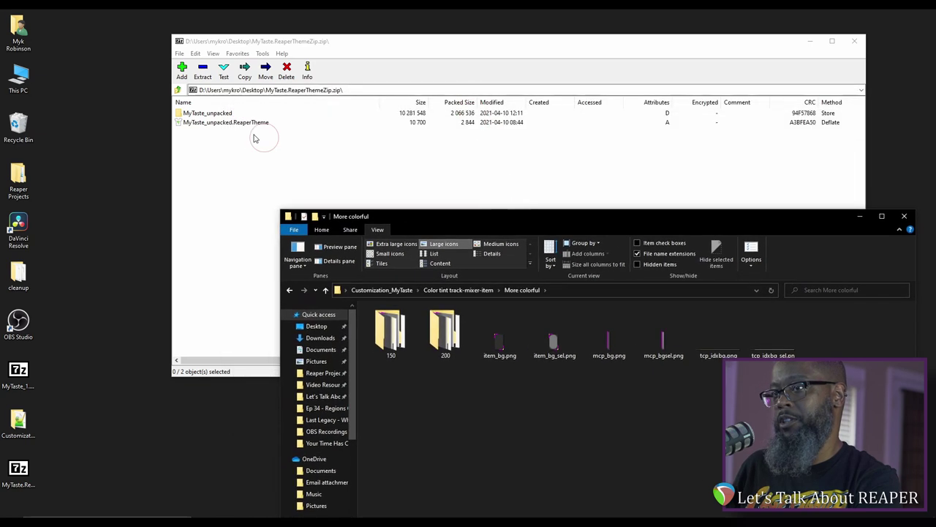
{"action": "double_click", "coordinate": [196, 115]}
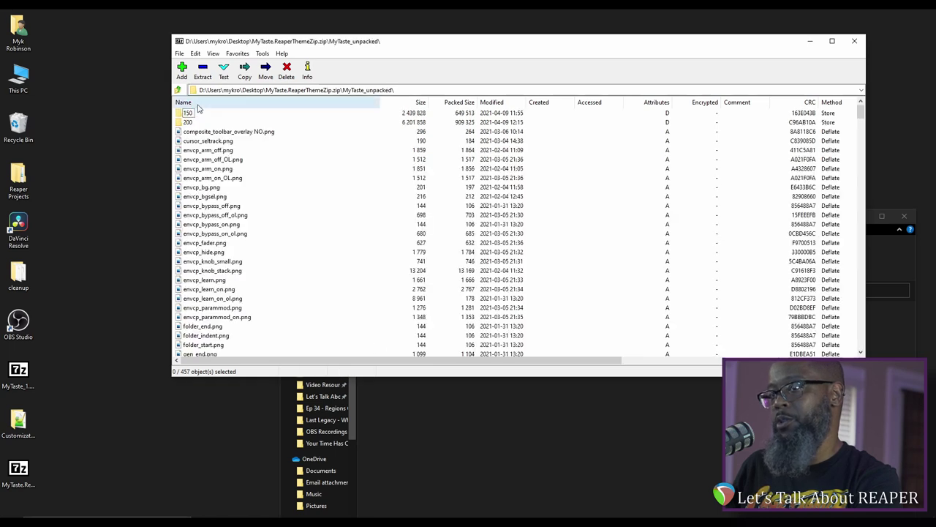
Drag all eight More colorful items into MyTaste_unpacked, replacing the 150 and 200 folders.
{"action": "left_click", "coordinate": [455, 407]}
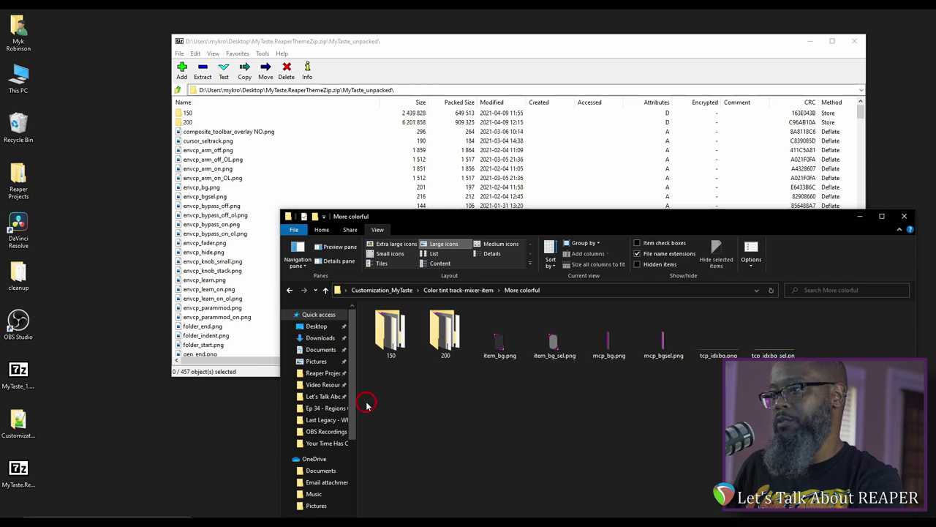
{"action": "left_click_drag", "start_coordinate": [367, 404], "coordinate": [815, 334]}
{"action": "left_click_drag", "start_coordinate": [393, 354], "coordinate": [323, 157]}
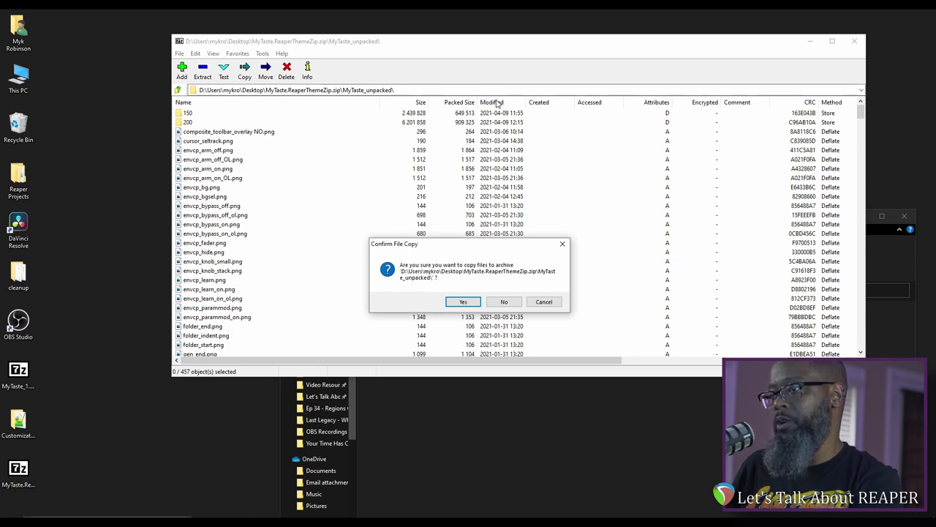
{"action": "left_click", "coordinate": [463, 303]}
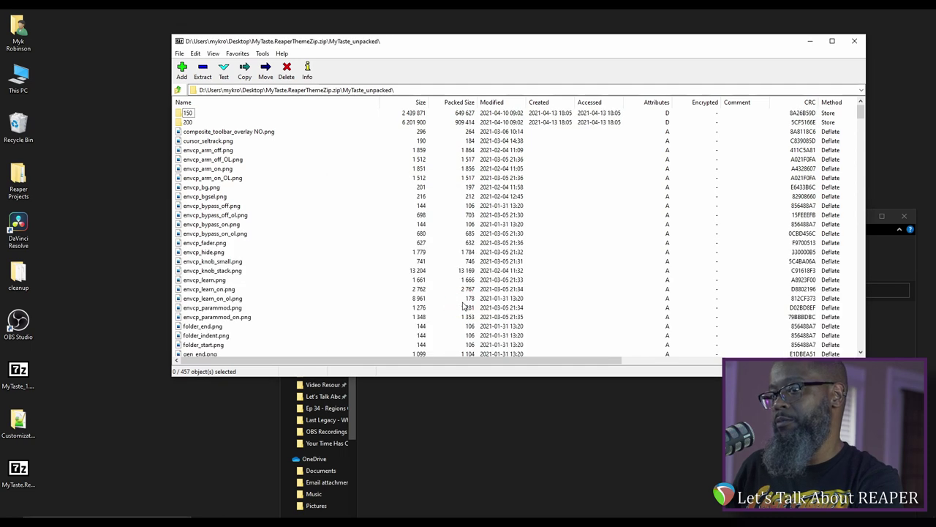
Close 7-Zip, drop the .zip extension from the desktop theme file, and open it in REAPER.
{"action": "left_click", "coordinate": [853, 41]}
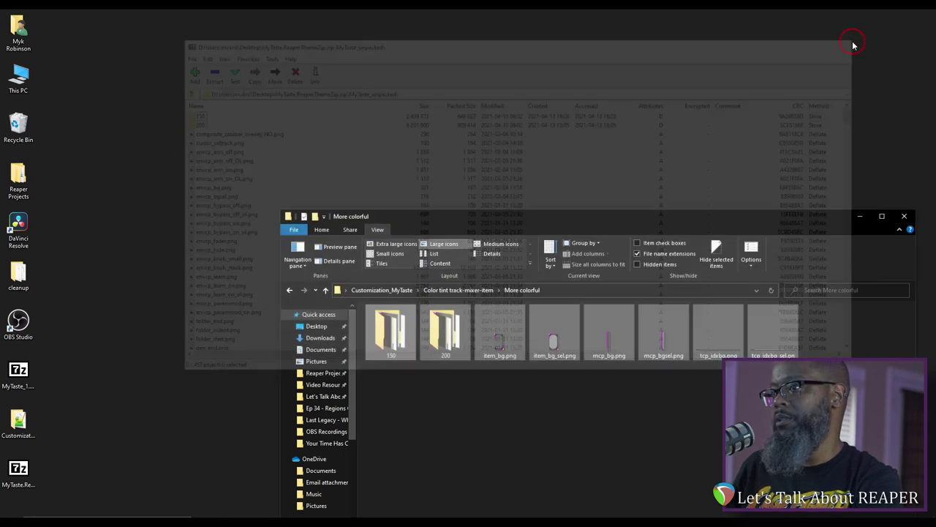
{"action": "left_click", "coordinate": [26, 472]}
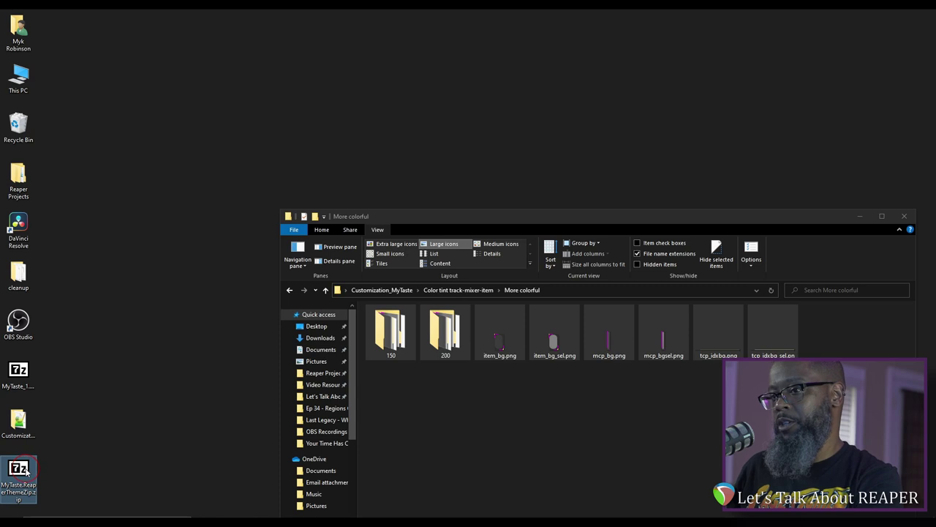
{"action": "left_click", "coordinate": [25, 472]}
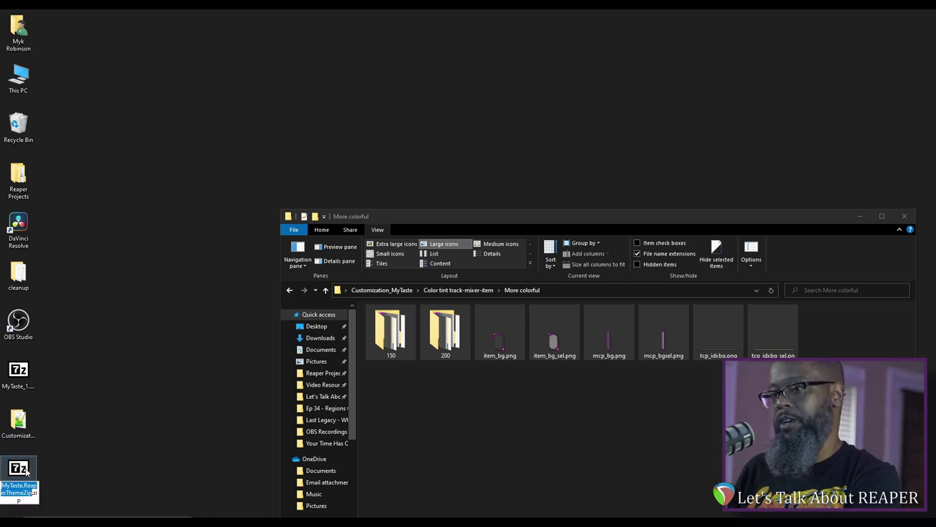
{"action": "key", "text": "End"}
{"action": "key", "text": "BackSpace"}
{"action": "key", "text": "BackSpace"}
{"action": "key", "text": "BackSpace"}
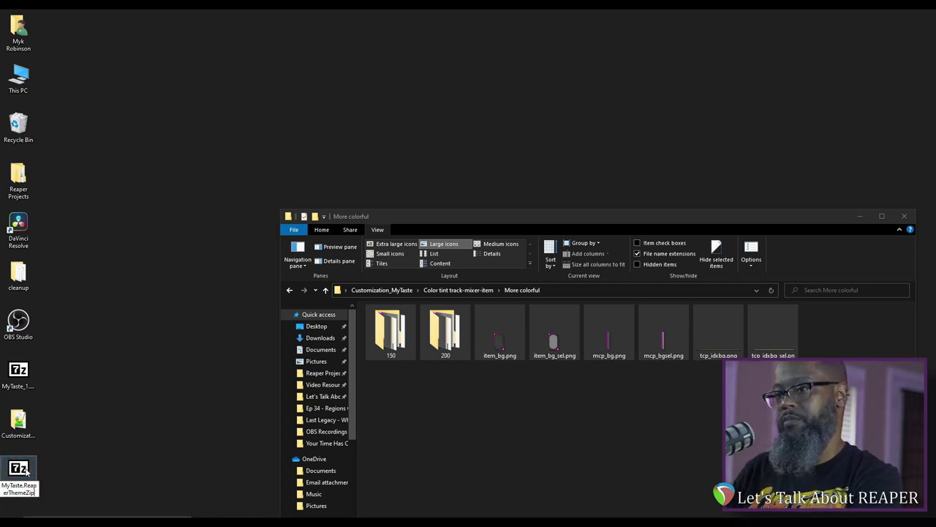
{"action": "key", "text": "Return"}
{"action": "key", "text": "Return"}
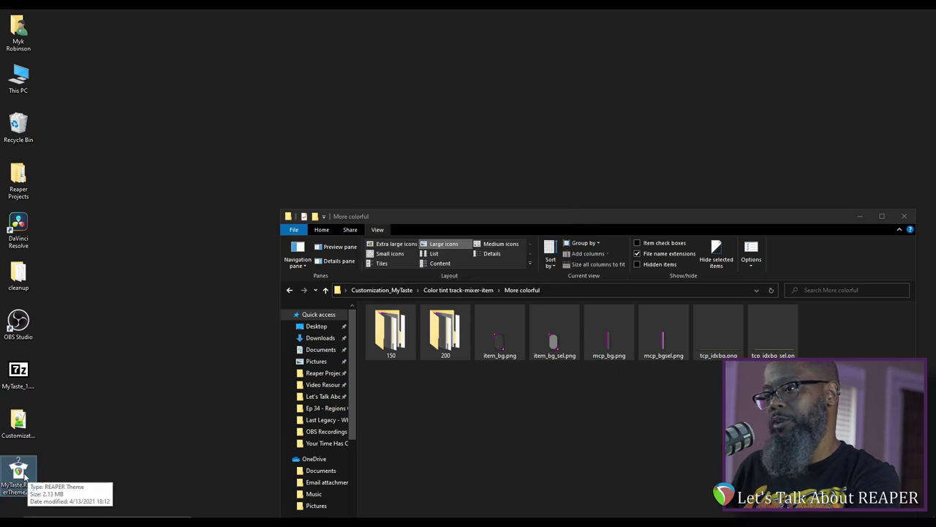
{"action": "double_click", "coordinate": [24, 475]}
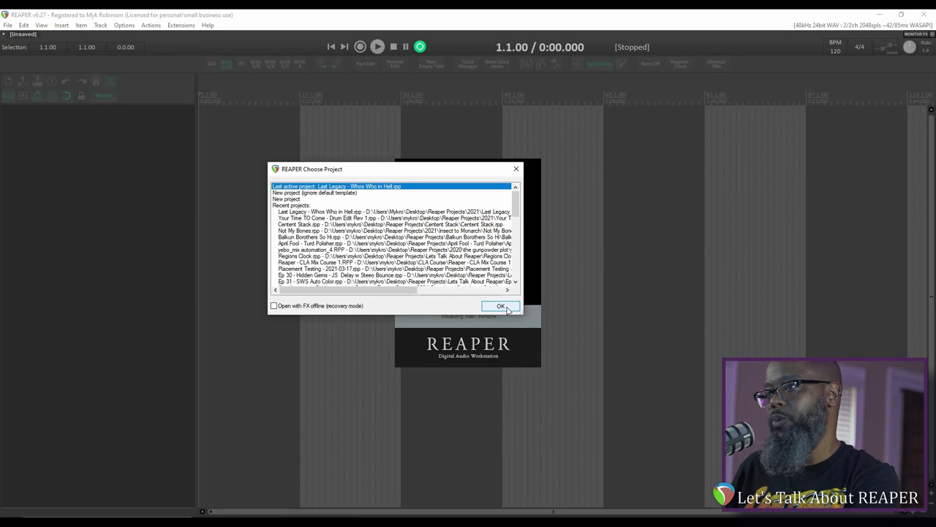
Load the Last Legacy - Whos Who in Hell project and hide the docked mixer with Alt+D.
{"action": "left_click", "coordinate": [500, 305]}
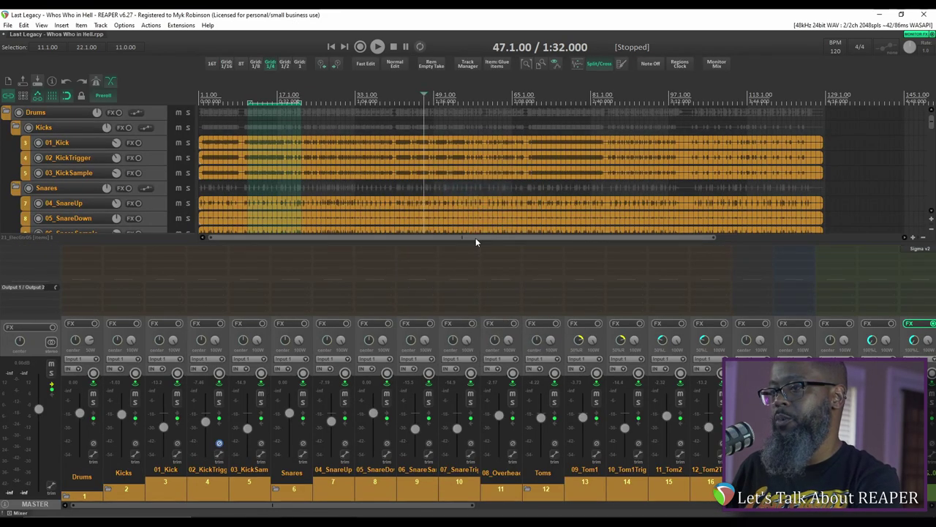
{"action": "key", "text": "alt+d"}
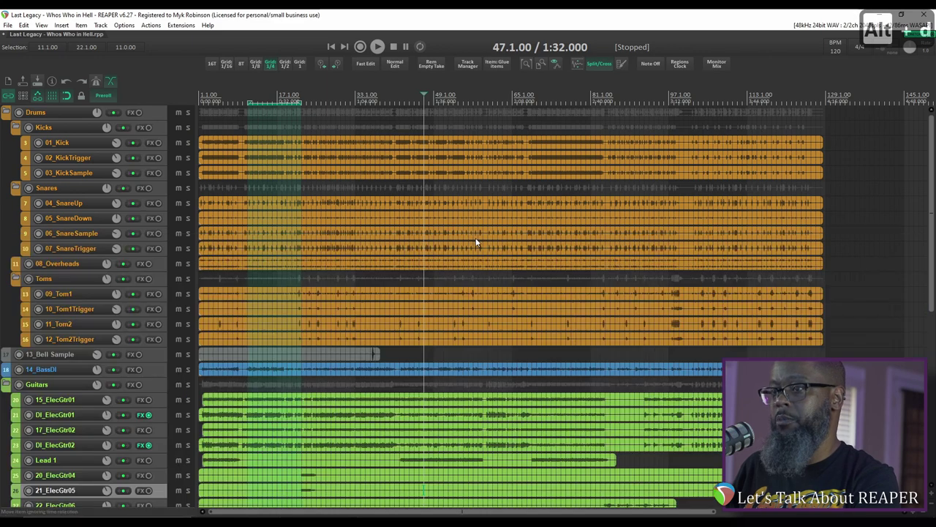
{"action": "scroll", "coordinate": [521, 249], "scroll_direction": "down", "scroll_amount": 1}
{"action": "scroll", "coordinate": [520, 249], "scroll_direction": "down", "scroll_amount": 10}
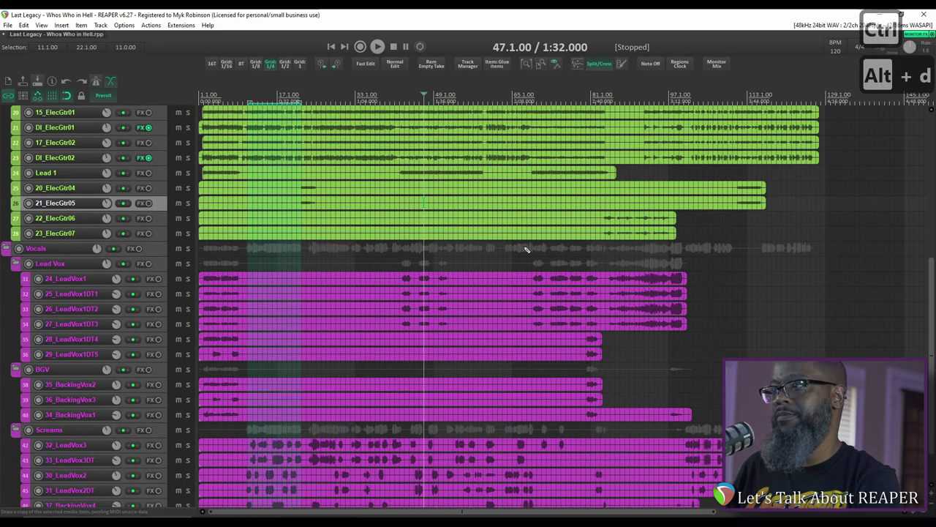
{"action": "scroll", "coordinate": [523, 248], "scroll_direction": "up", "scroll_amount": 10}
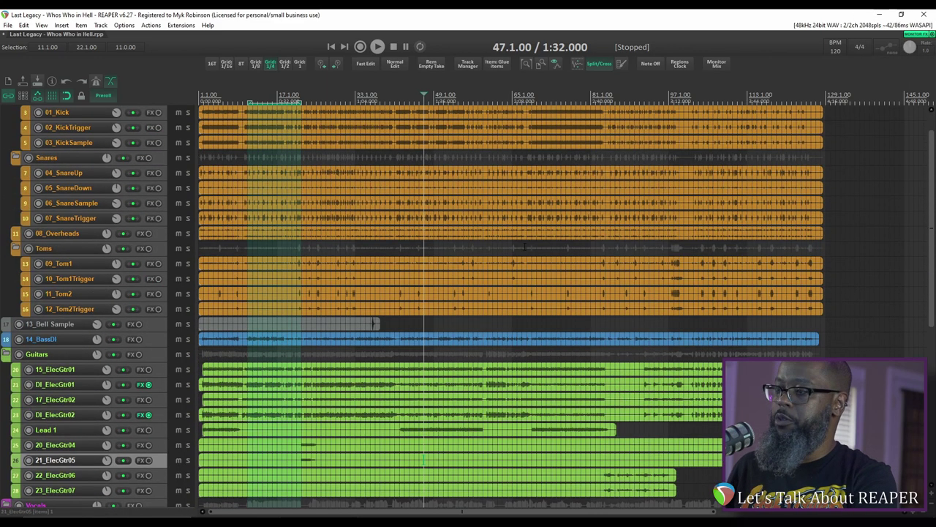